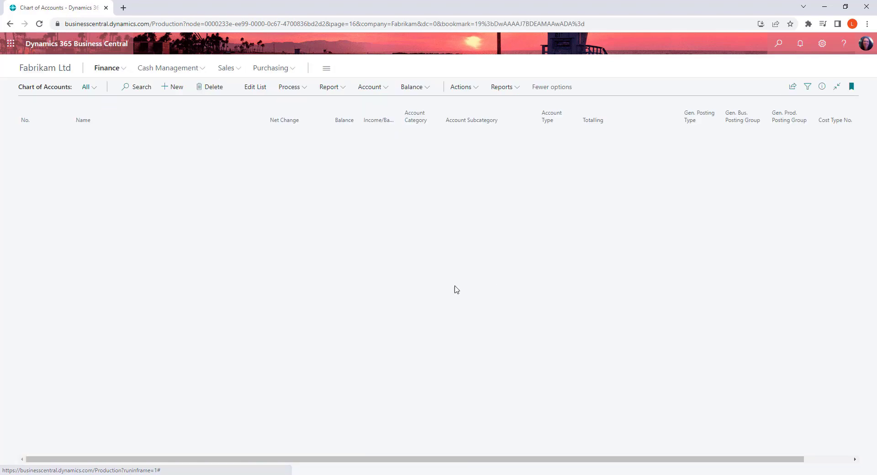
Step: Find the Inventory - Obsolete account 1306 in the chart of accounts and select it
scroll(186, 319, "down", 15)
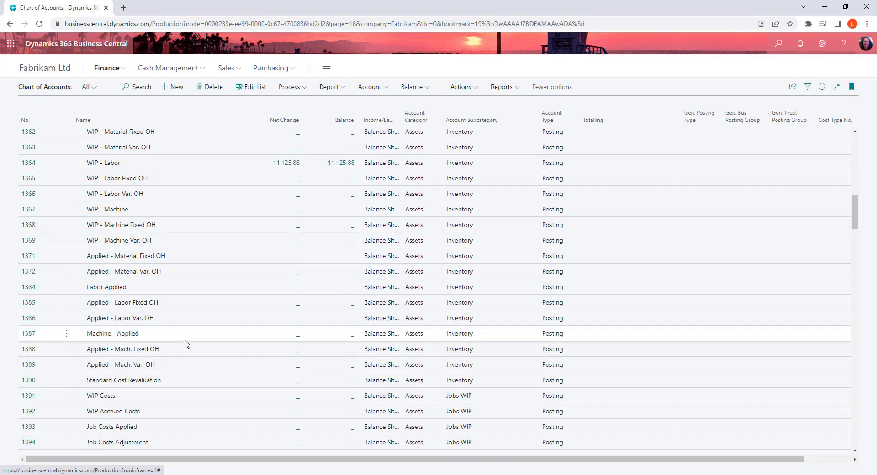
scroll(186, 344, "down", 12)
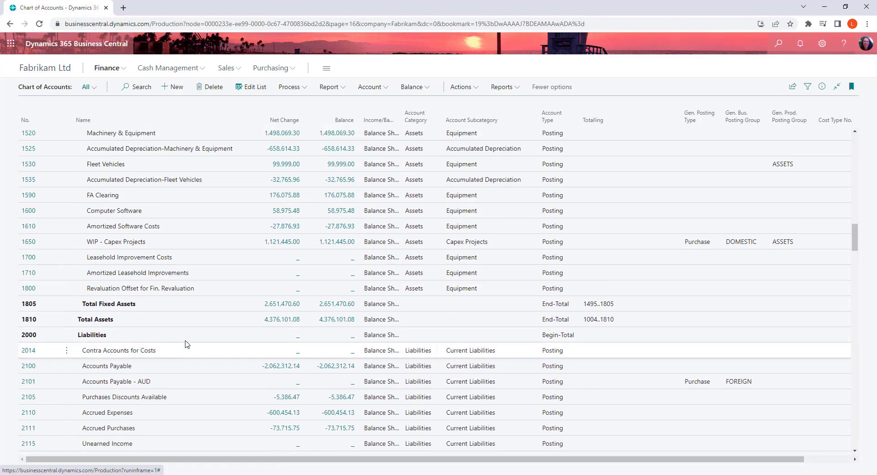
scroll(185, 344, "up", 20)
scroll(186, 342, "down", 2)
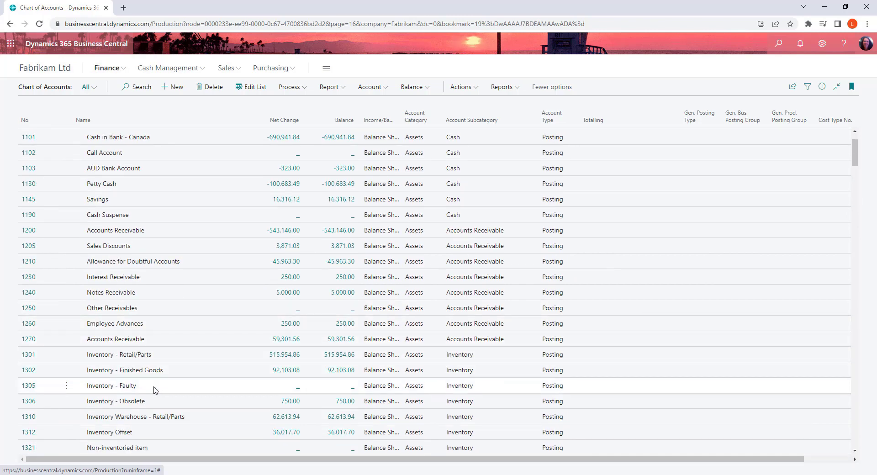
left_click(176, 403)
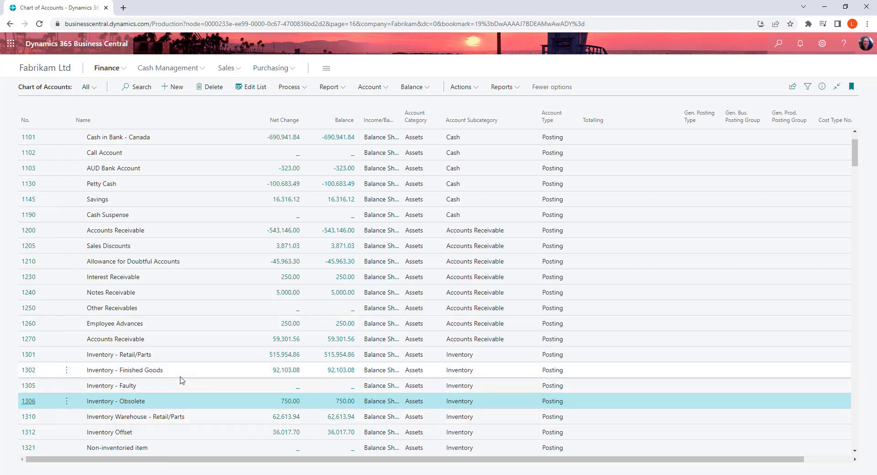
scroll(182, 380, "down", 1)
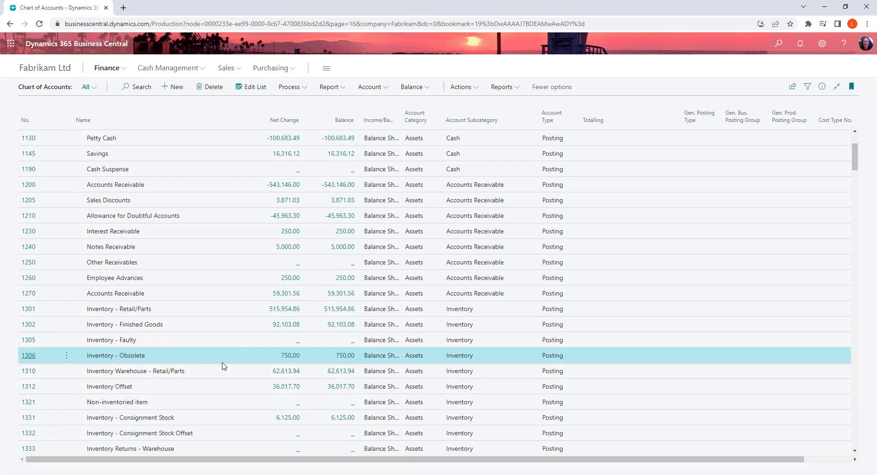
Step: Find the Locations list, review the OBSOLETE location card, and return to the chart of accounts
left_click(778, 46)
type("loc")
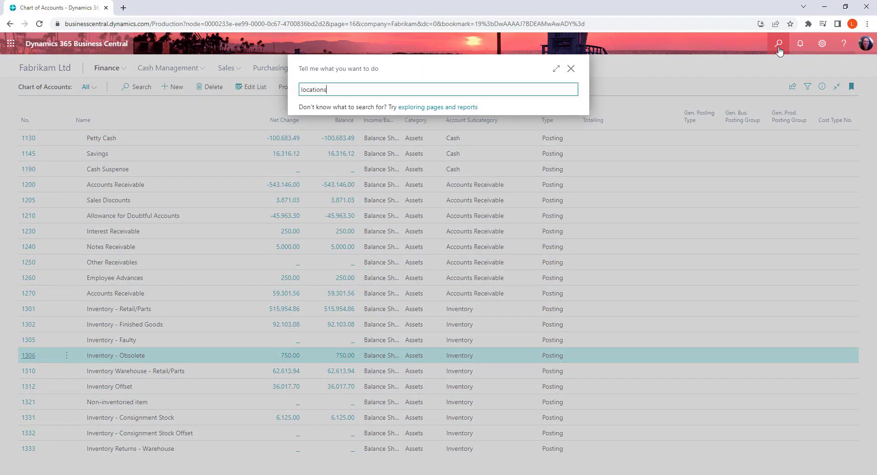
type("ations")
left_click(329, 122)
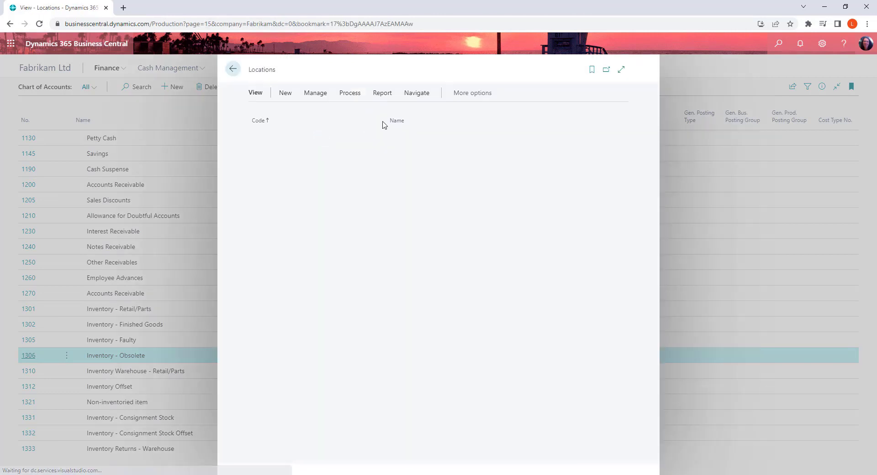
left_click(262, 213)
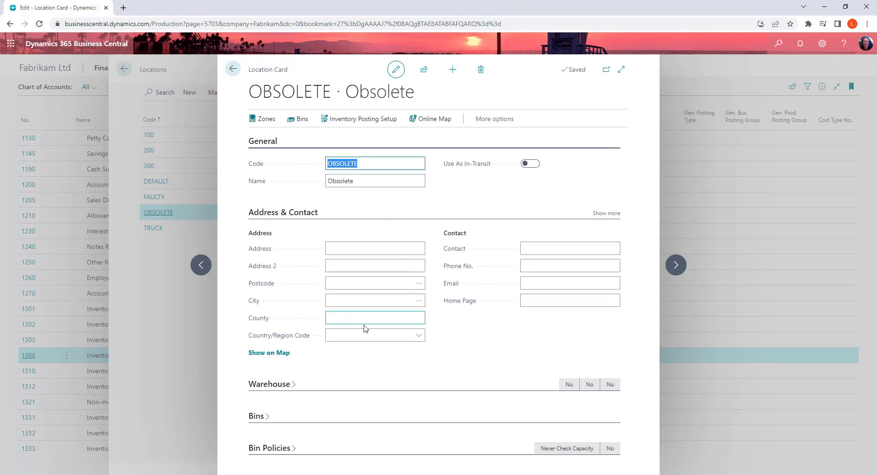
left_click(233, 69)
key("Escape")
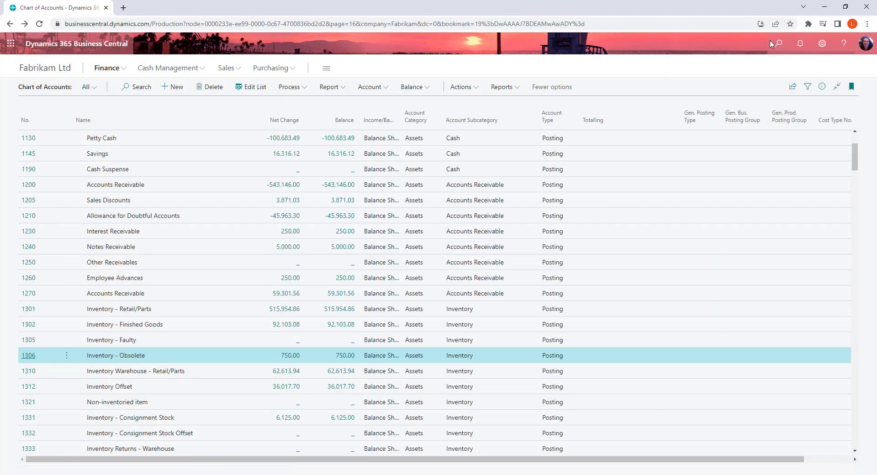
Step: Search for "inv post set" and review the inventory accounts assigned to the OBSOLETE location in Inventory Posting Setup, then close it
left_click(779, 44)
type("inv post set")
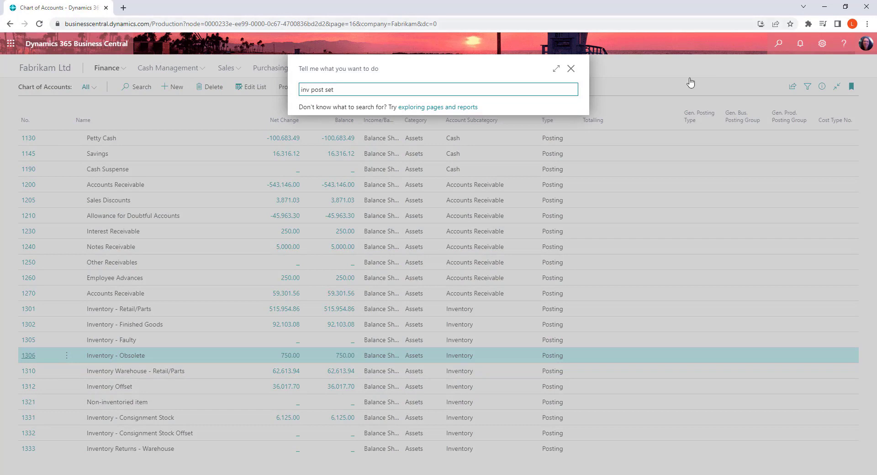
left_click(347, 129)
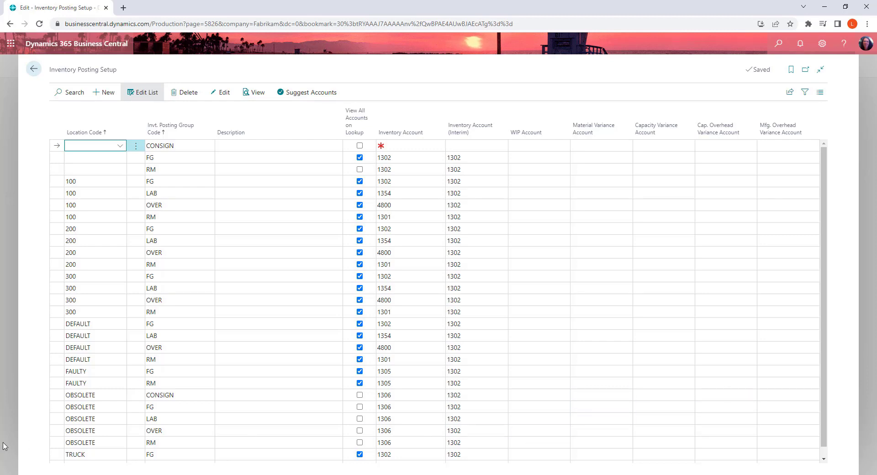
left_click(33, 70)
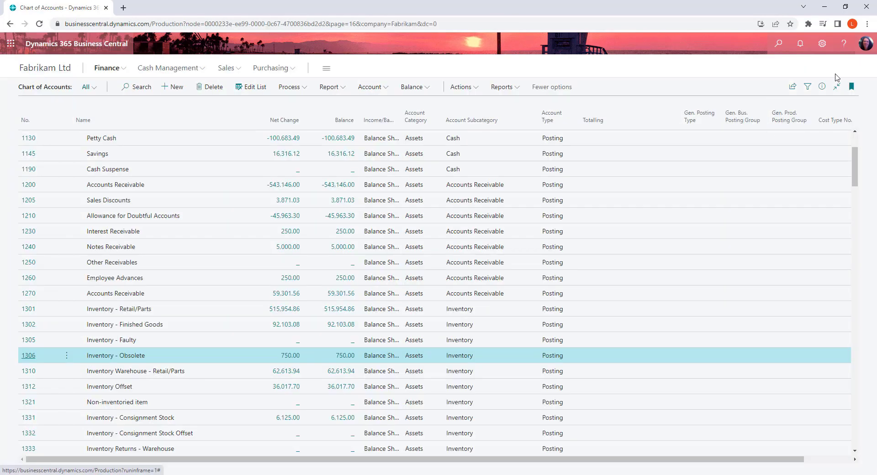
Step: Search for "stock", open the Create Stockkeeping Unit task and filter it to item 100XLG
left_click(779, 44)
type("stoc")
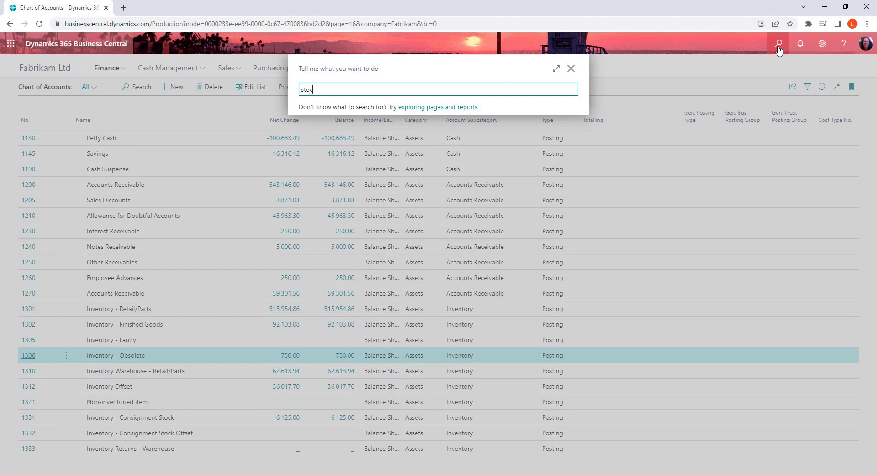
type("k")
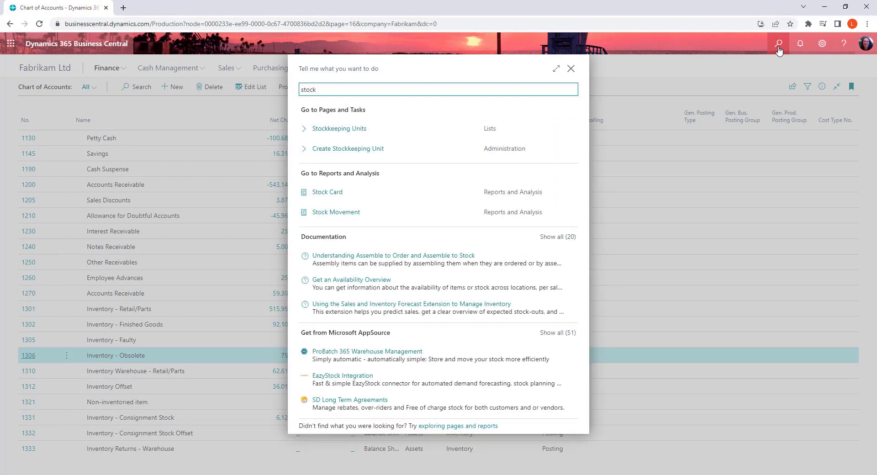
left_click(352, 151)
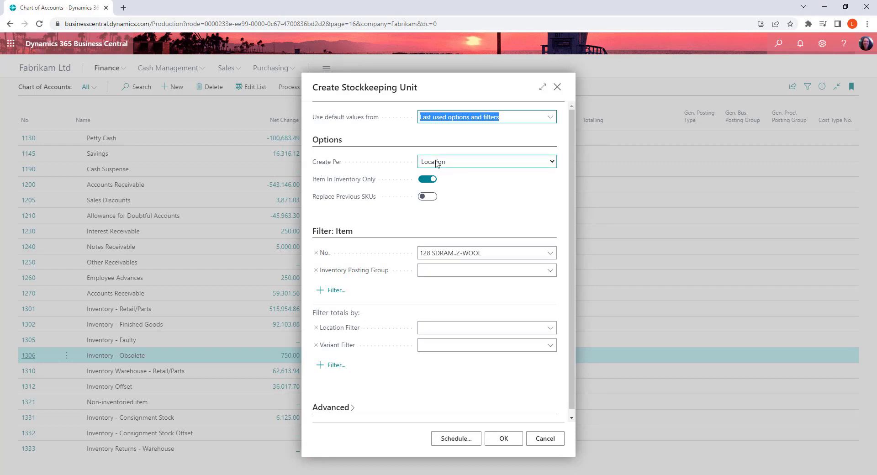
left_click(509, 252)
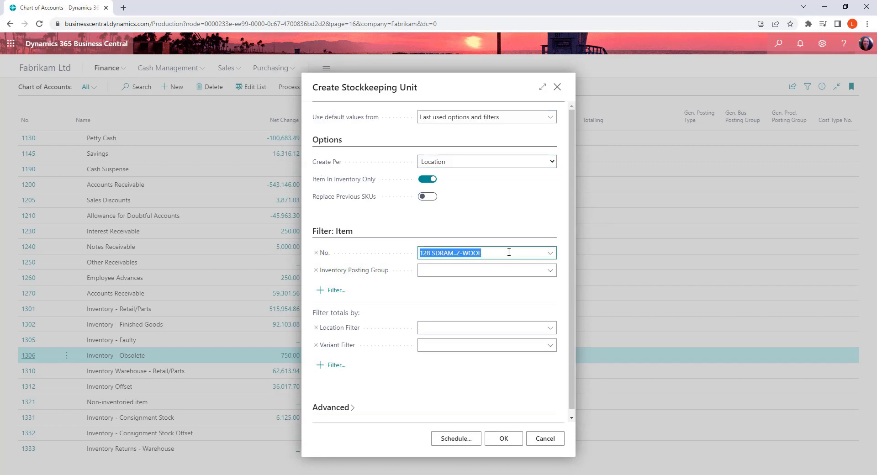
type("100")
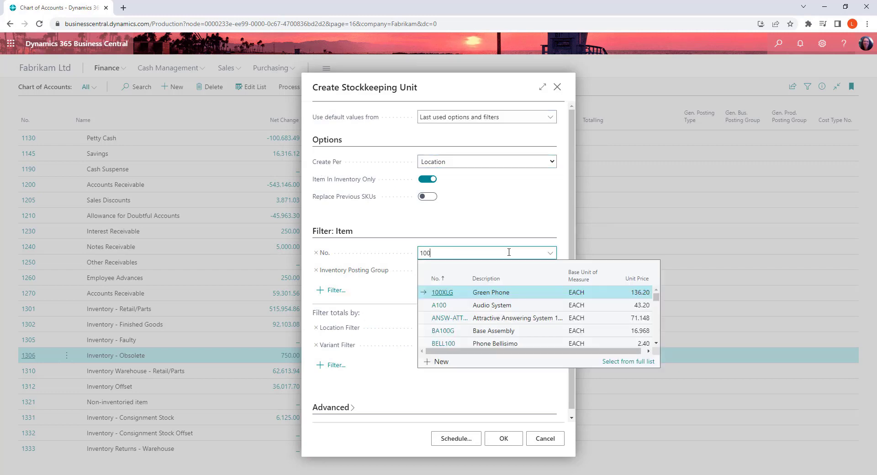
left_click(440, 293)
key("Tab")
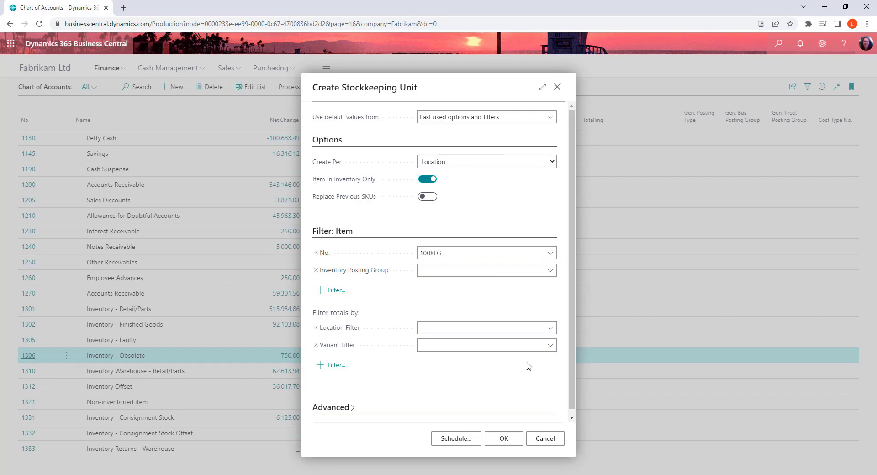
Step: Switch off Item In Inventory Only, leave the inventory posting group filter empty and run the stockkeeping unit creation
left_click(469, 268)
left_click(427, 179)
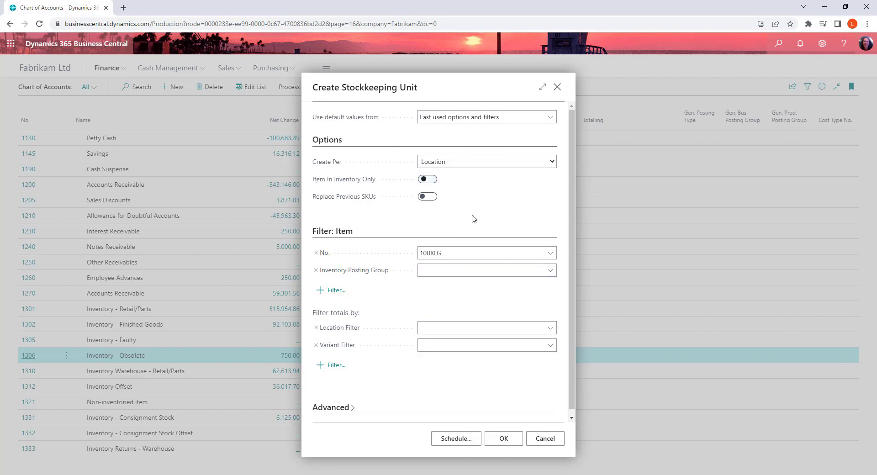
left_click(505, 439)
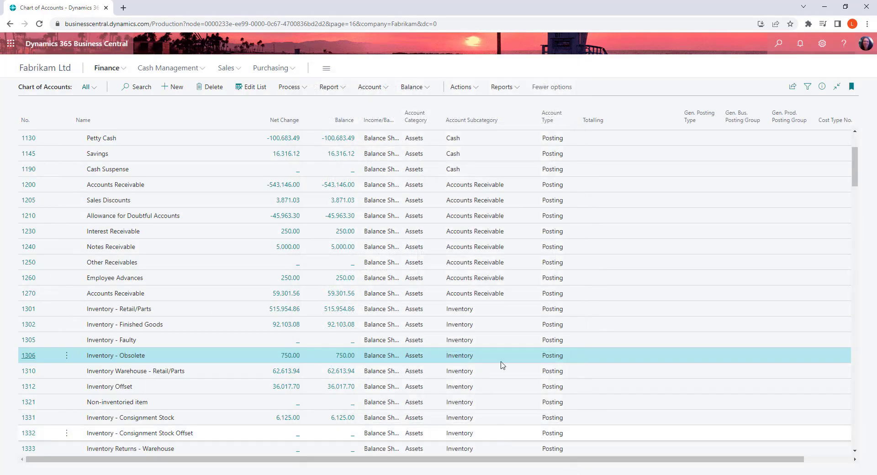
Step: Open the Items list and show the stockkeeping units of item 100XLG, Green Phone
left_click(778, 45)
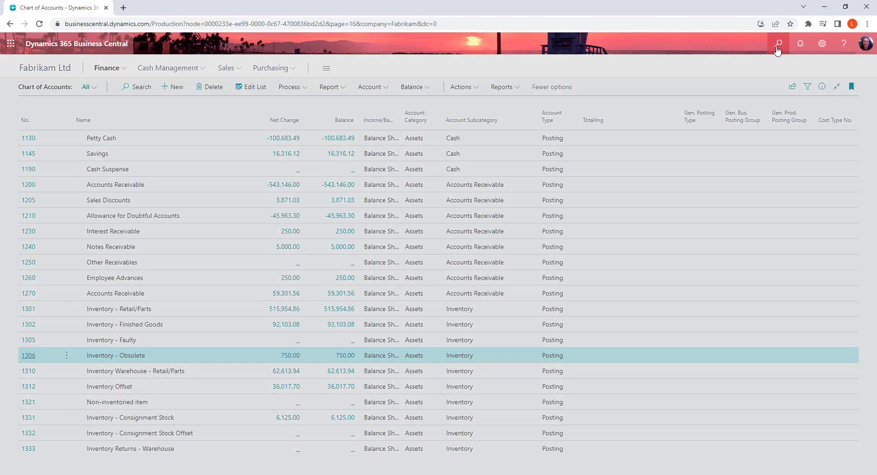
type("items")
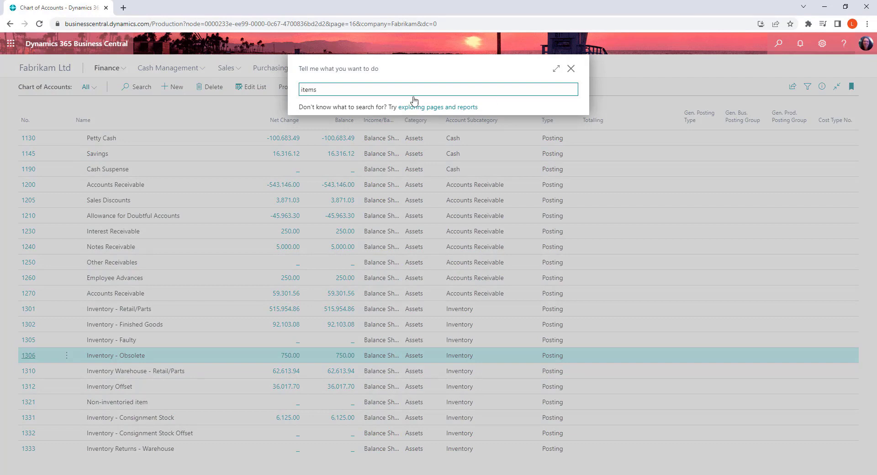
left_click(312, 130)
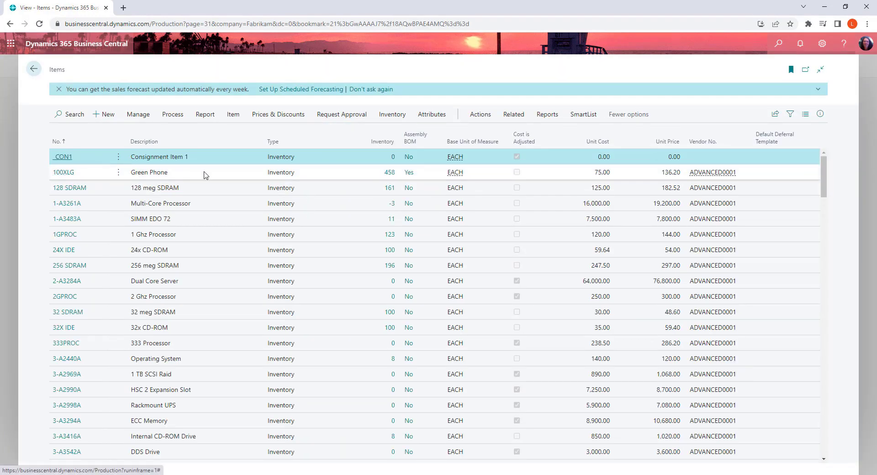
left_click(192, 173)
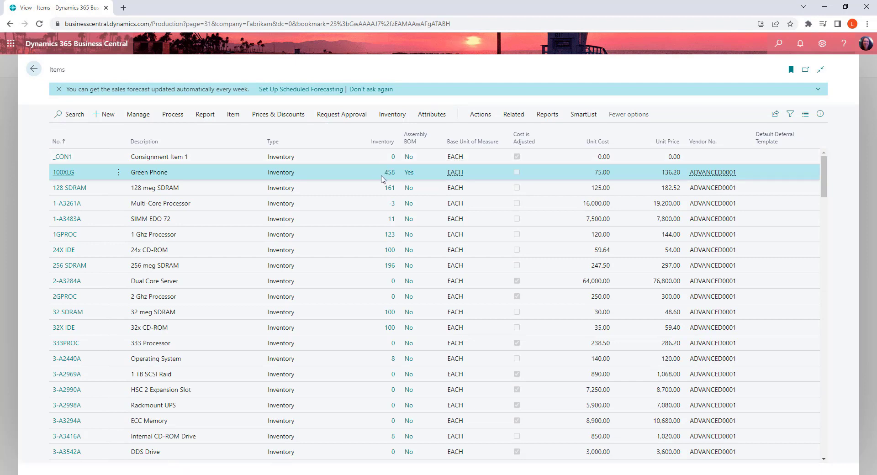
left_click(512, 115)
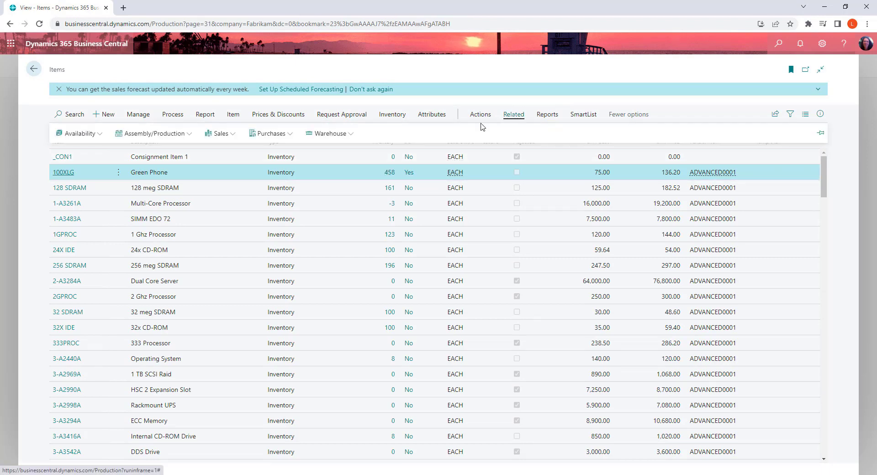
left_click(340, 137)
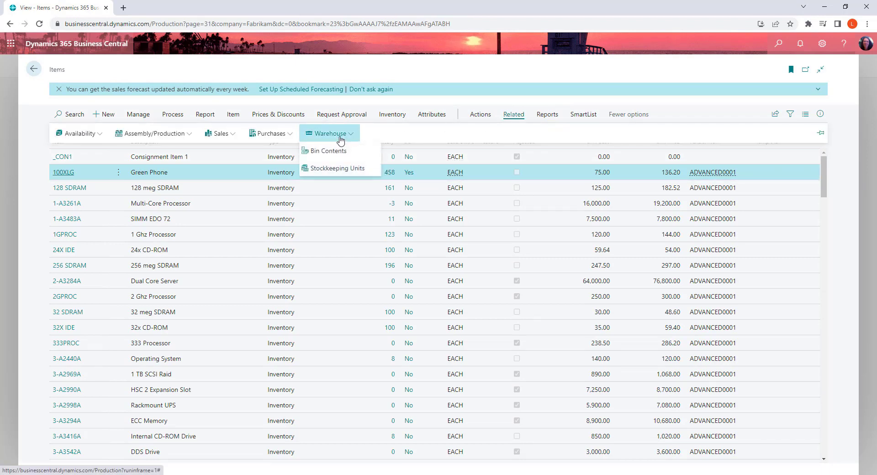
left_click(338, 169)
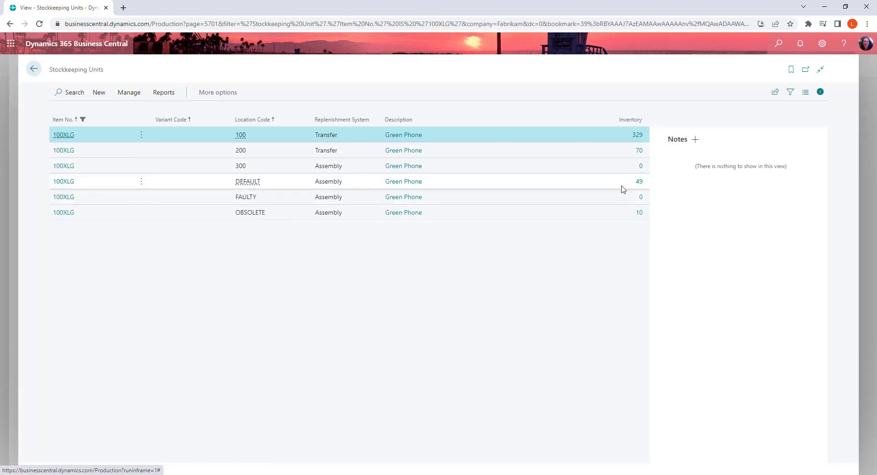
Step: Check the Green Phone inventory at locations OBSOLETE and 200, and return to the Items list
left_click(212, 218)
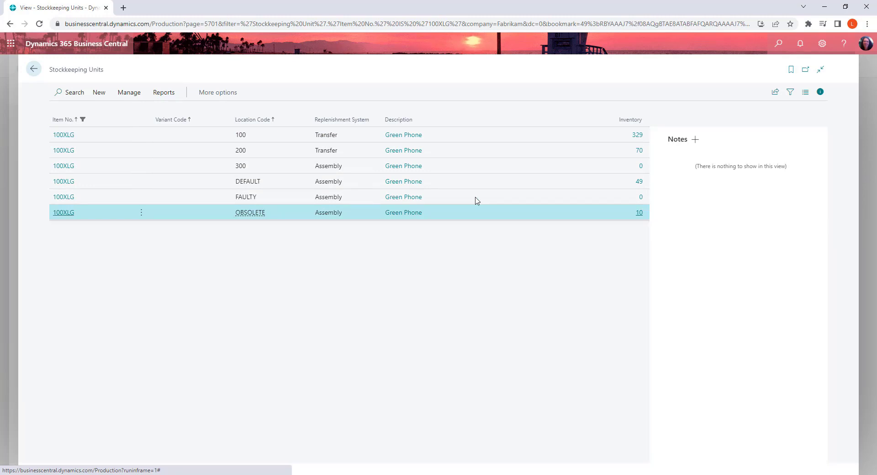
left_click(541, 152)
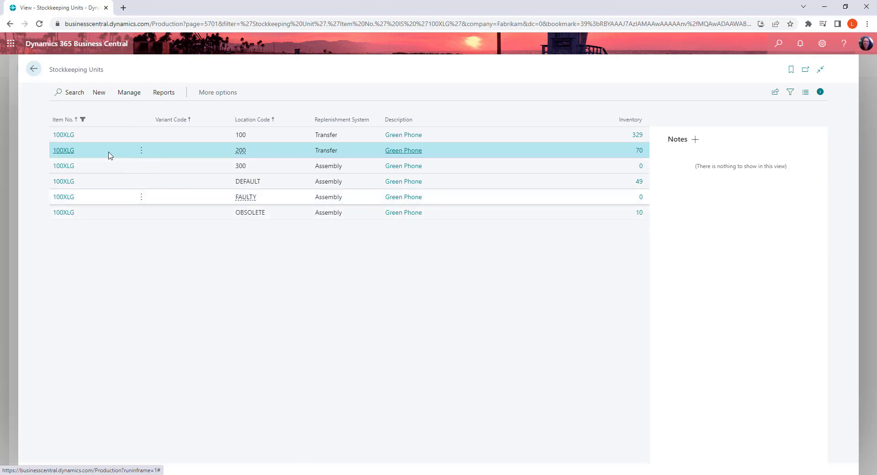
left_click(33, 69)
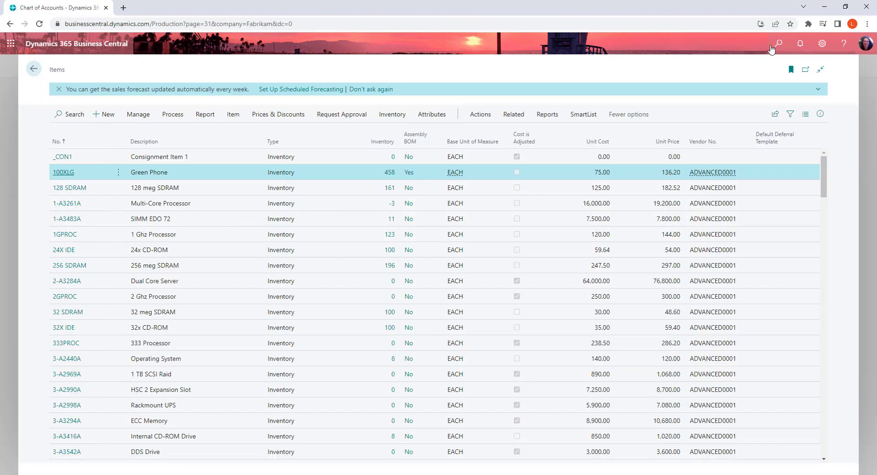
Step: Search for "item rec jou" and open the Item Reclassification Journals page
left_click(778, 44)
type("item")
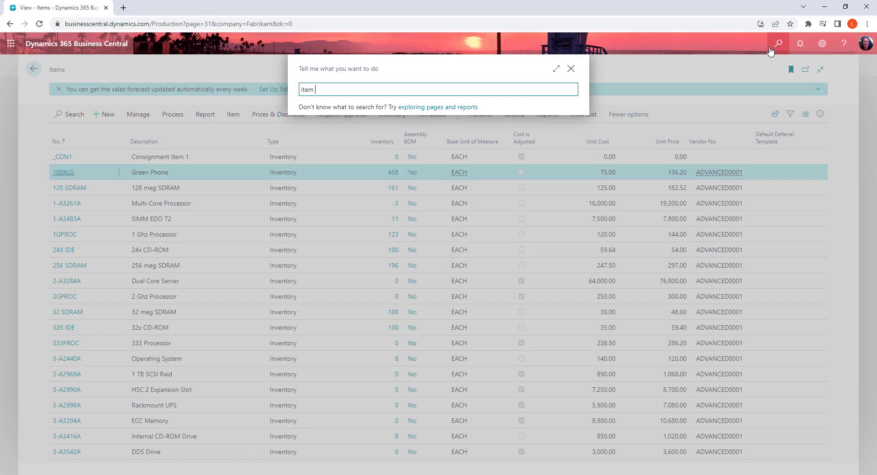
type(" rec jou")
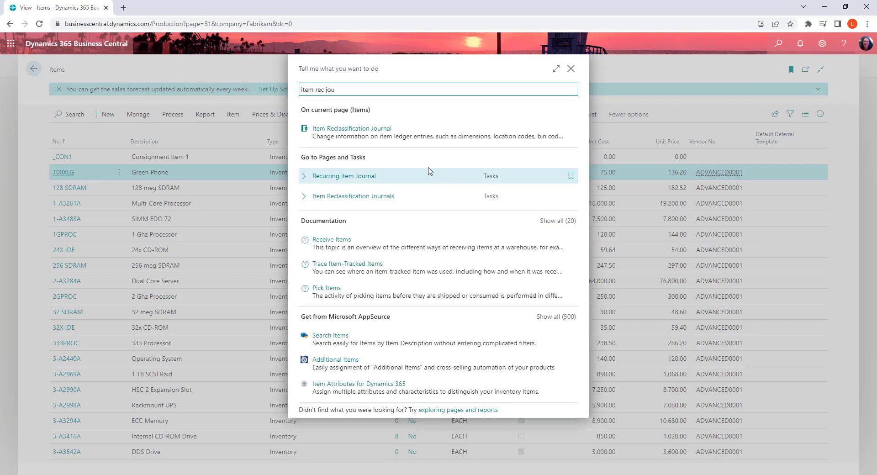
left_click(382, 200)
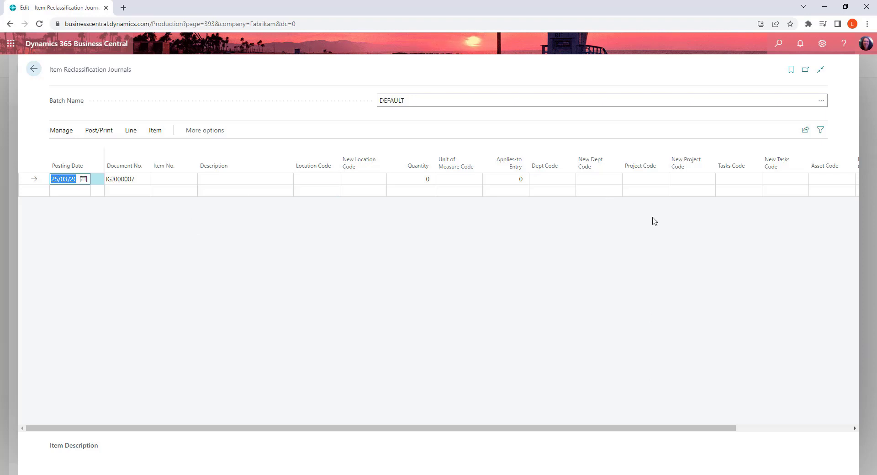
Step: Examine the current and new dimension code columns on the reclassification journal line, from Dept Code through New Renewal Code
left_click(550, 177)
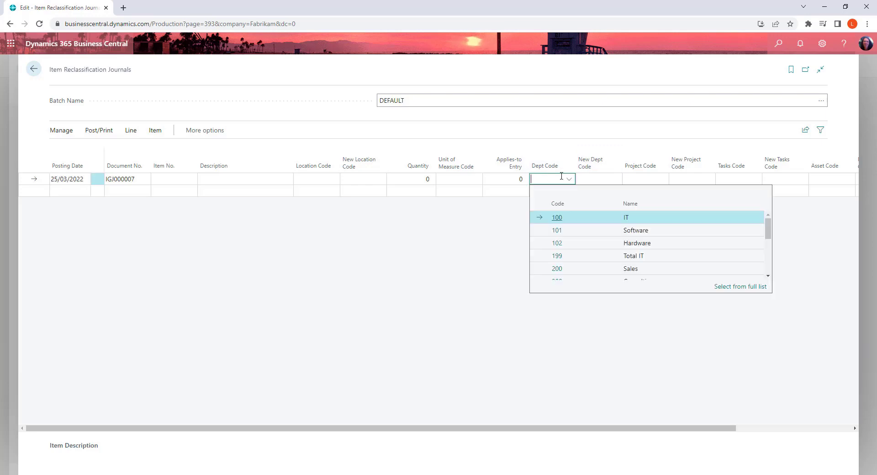
left_click(608, 178)
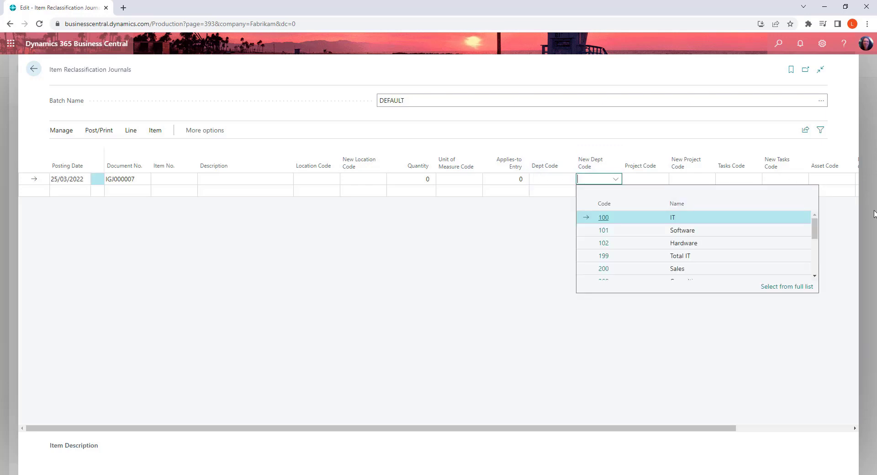
left_click_drag(724, 432, 807, 432)
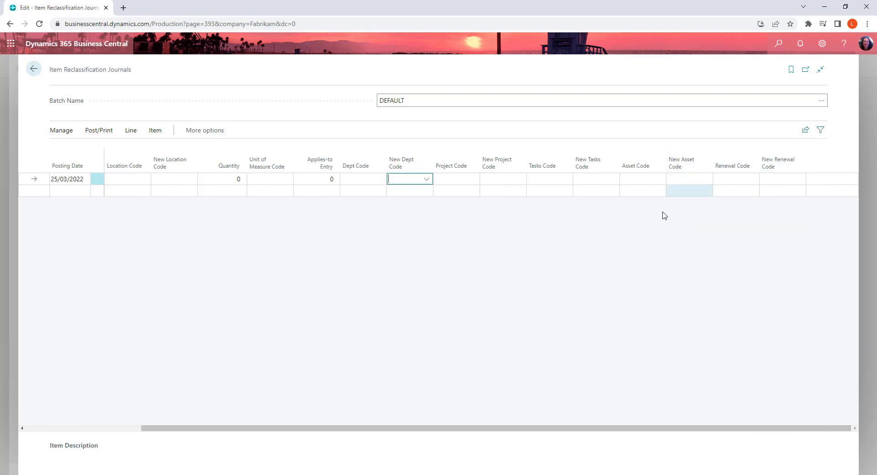
Step: Enter item 100XLG, Green Phone, on the item reclassification journal line
left_click_drag(422, 430, 238, 433)
left_click(181, 179)
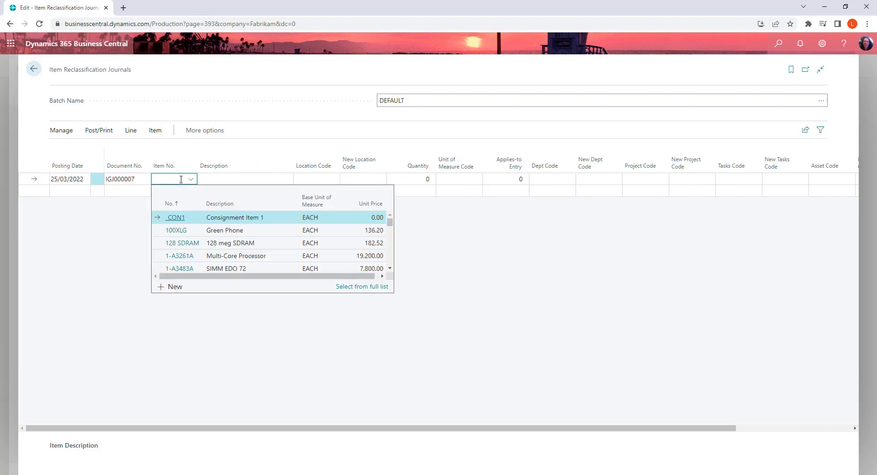
type("100")
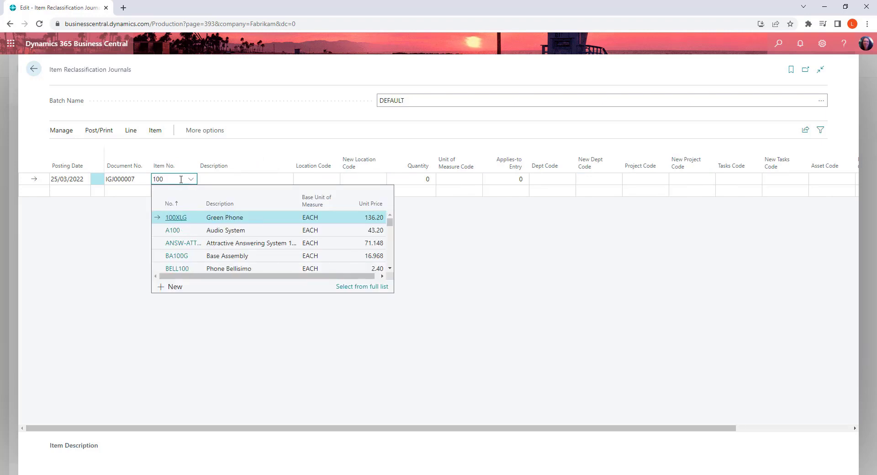
left_click(179, 218)
Step: Set the journal line to move a quantity of 70 from location 200 to new location OBSOLETE
left_click(330, 179)
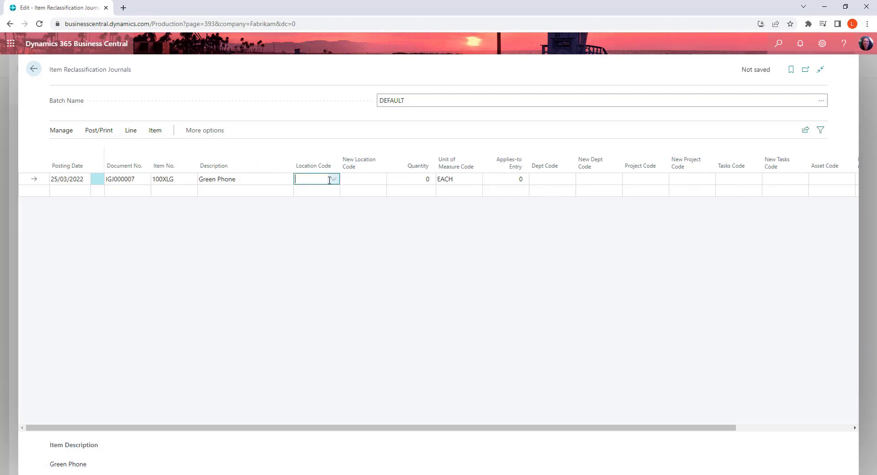
type("200")
key("Tab")
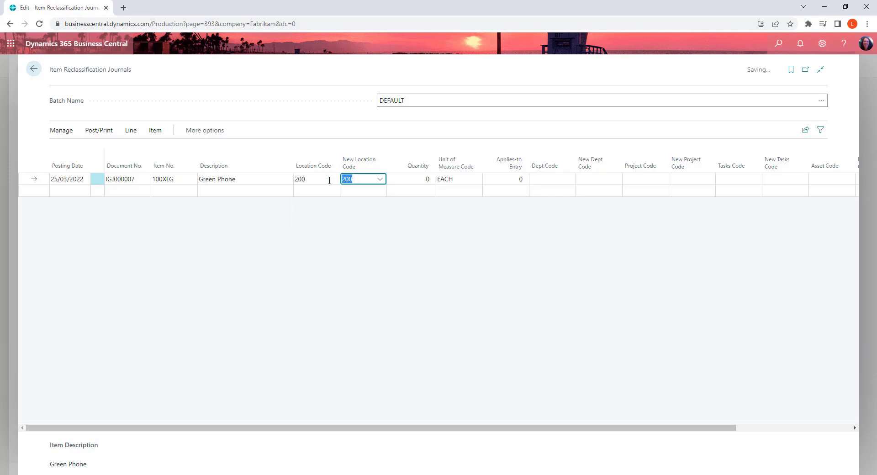
type("obsoltete")
key("BackSpace")
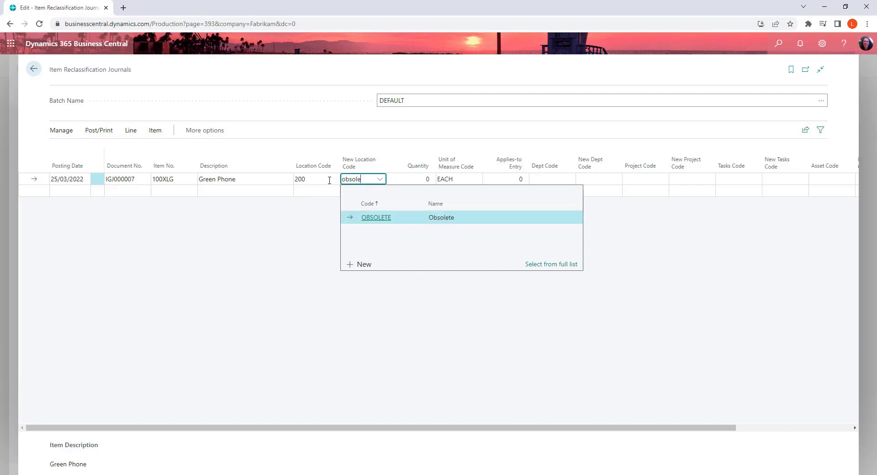
key("Tab")
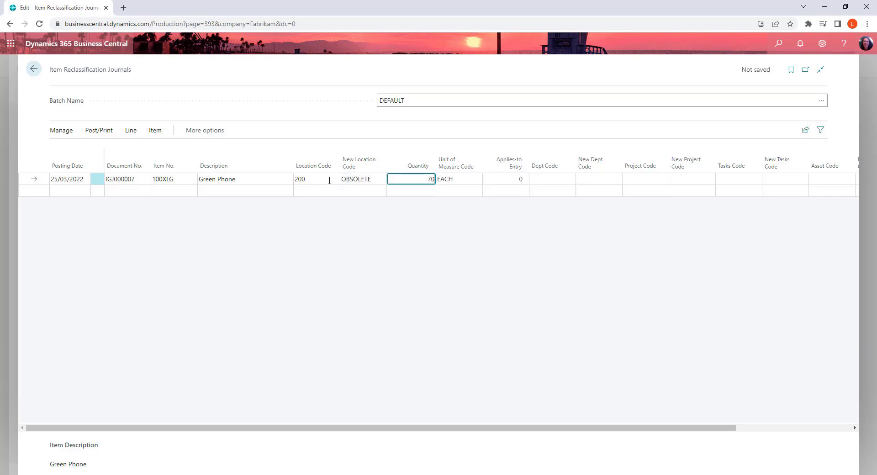
type("70")
key("Tab")
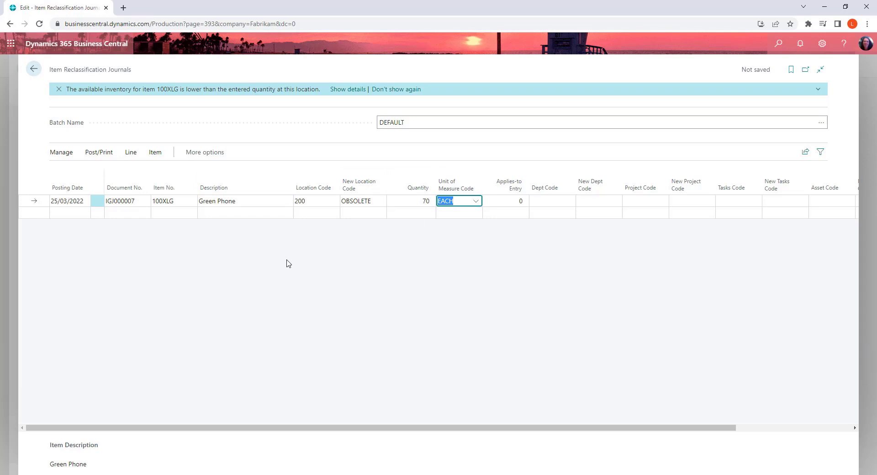
Step: Post the item reclassification journal lines and close the completion message
left_click(100, 152)
left_click(68, 172)
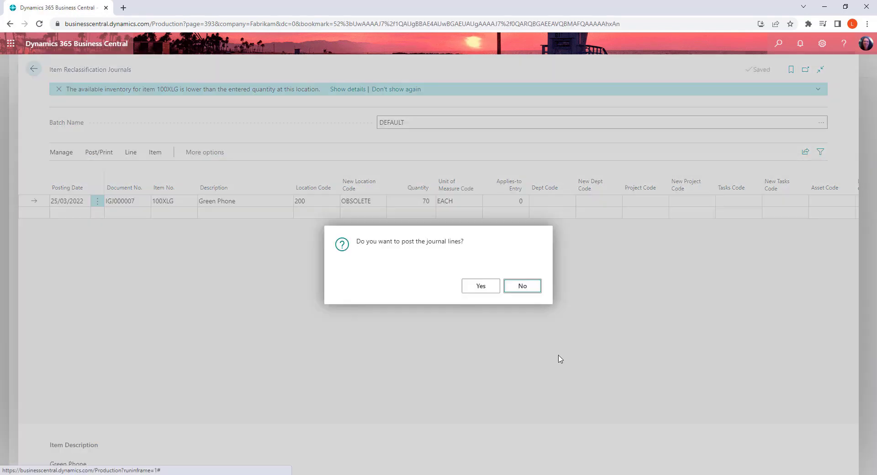
left_click(482, 286)
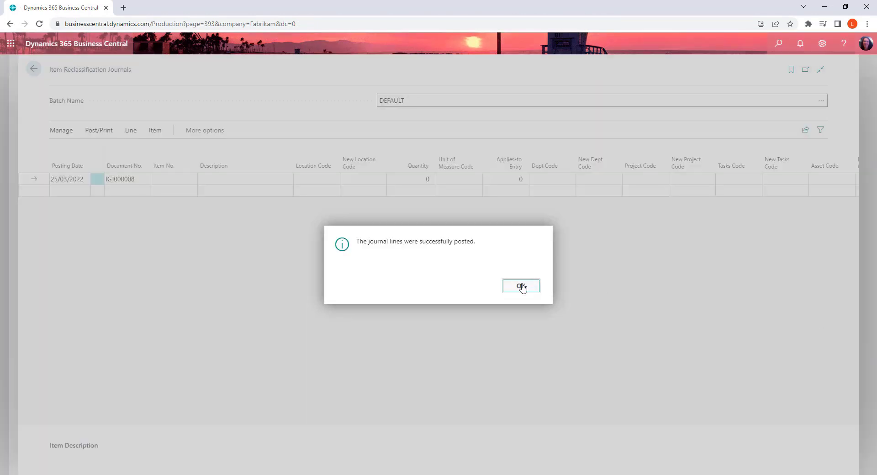
left_click(521, 285)
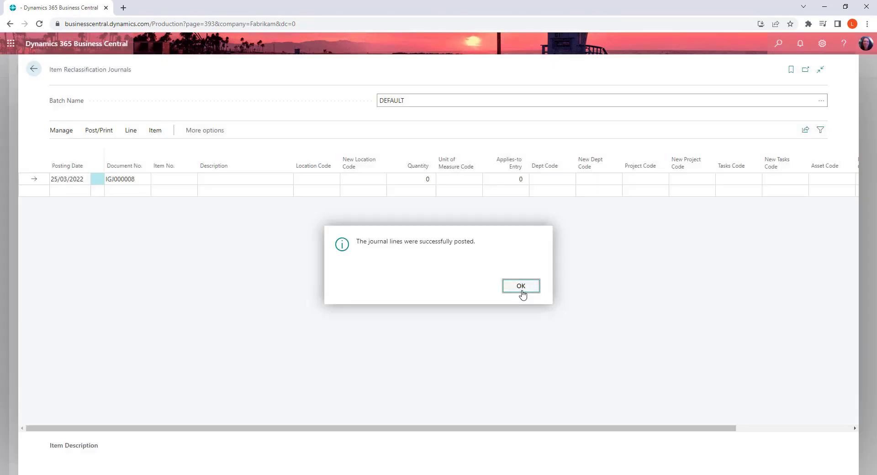
Step: Return to the Items list and check item 100XLG's stockkeeping unit inventory at location OBSOLETE
left_click(33, 68)
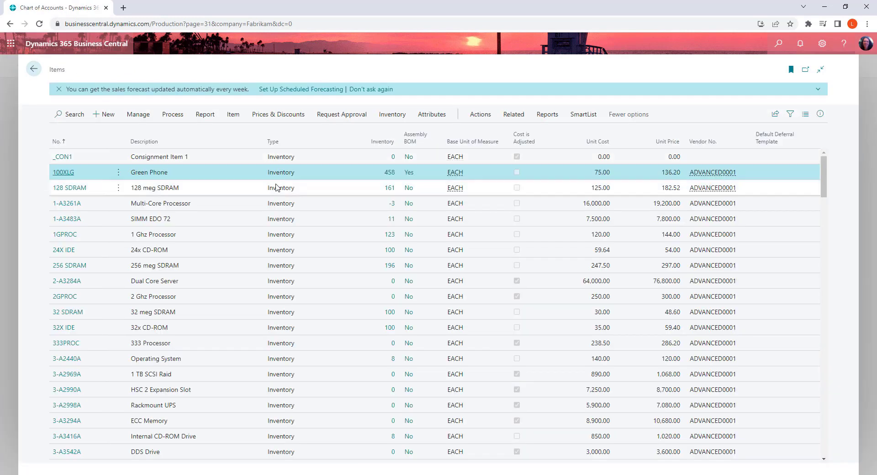
left_click(507, 118)
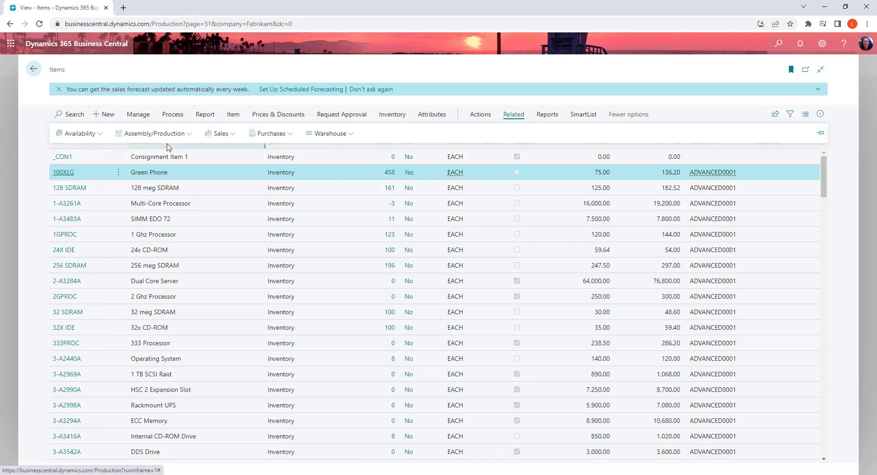
left_click(330, 134)
left_click(322, 168)
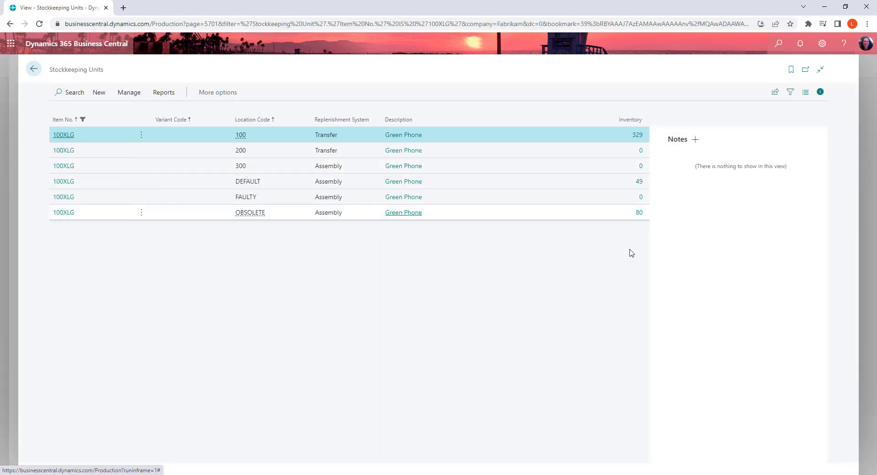
left_click(589, 216)
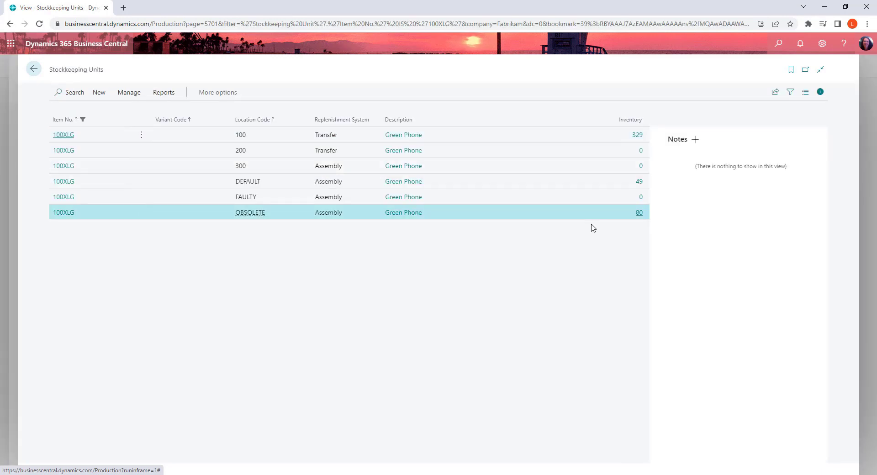
Step: Go back to the Chart of Accounts and open the net change entries of account 1306, Inventory - Obsolete
left_click(33, 69)
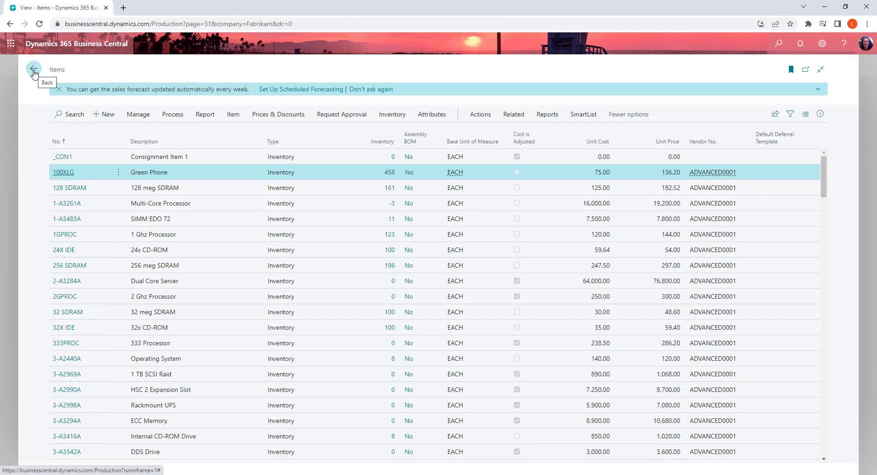
left_click(34, 70)
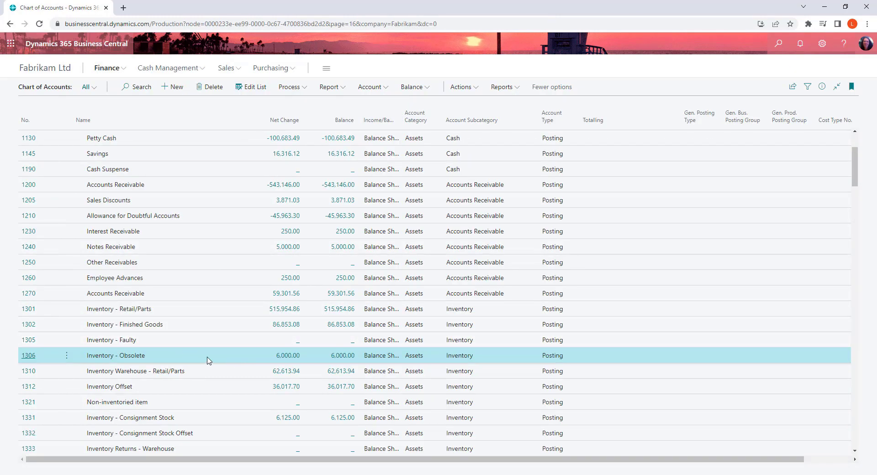
left_click(290, 356)
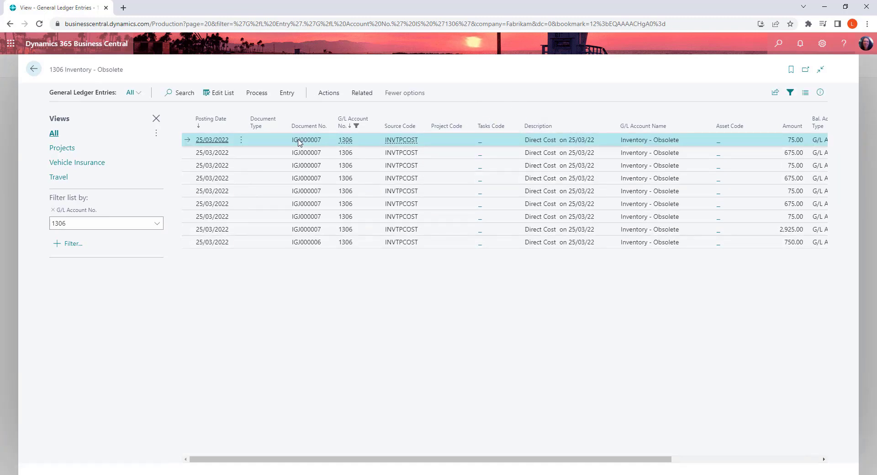
Step: Find the entries related to document IGJ000007 and open its item ledger entries
left_click(324, 95)
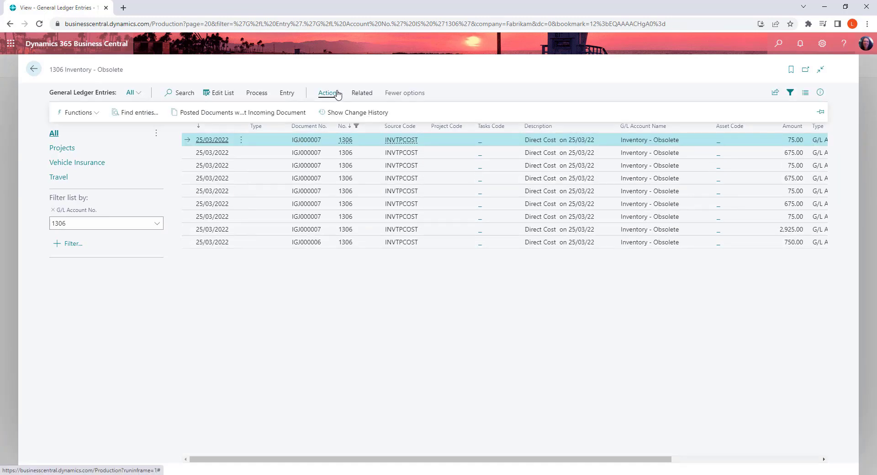
left_click(142, 114)
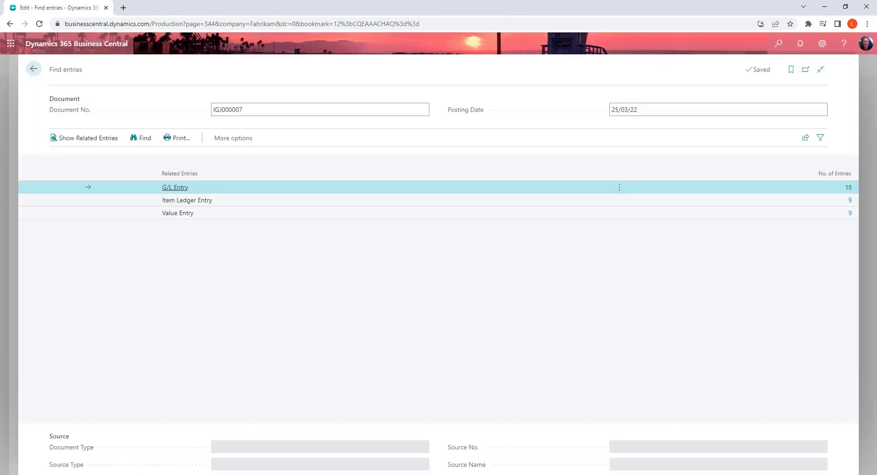
left_click(849, 201)
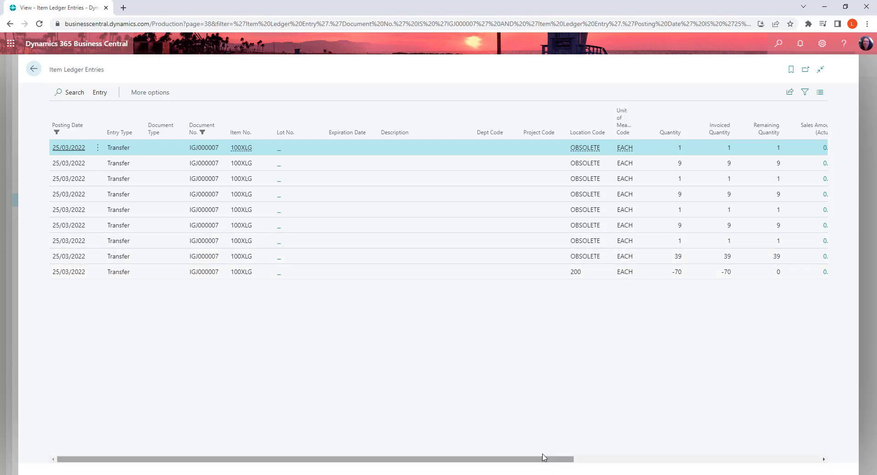
Step: Review the quantity and cost amount columns of the item ledger entries, and return to the Chart of Accounts
left_click_drag(542, 459, 723, 459)
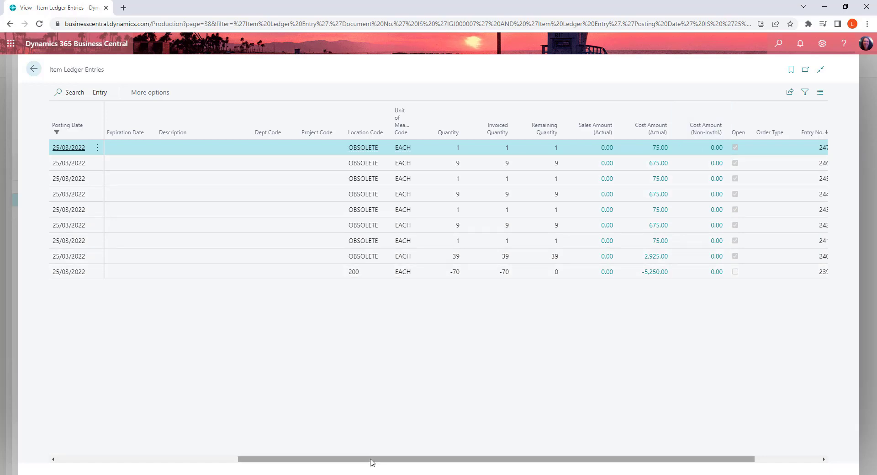
left_click_drag(370, 459, 188, 458)
left_click(34, 69)
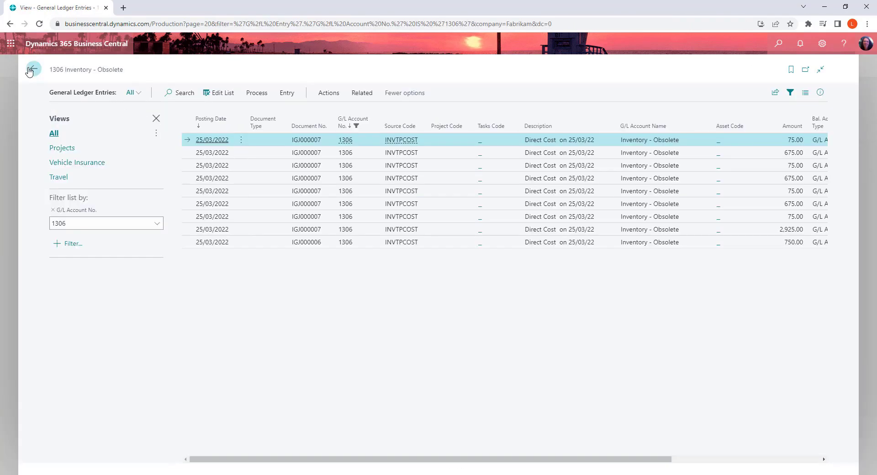
left_click(32, 69)
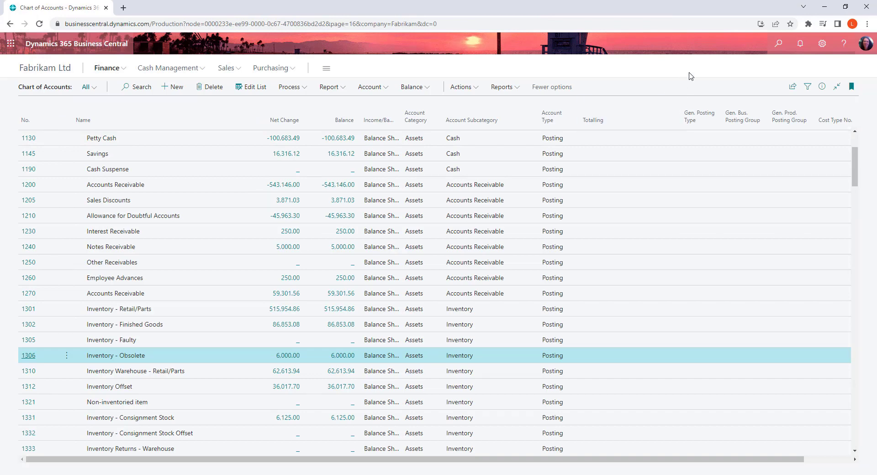
Step: Search for "items", open the Items list and open the Inventory Valuation finance report
left_click(779, 44)
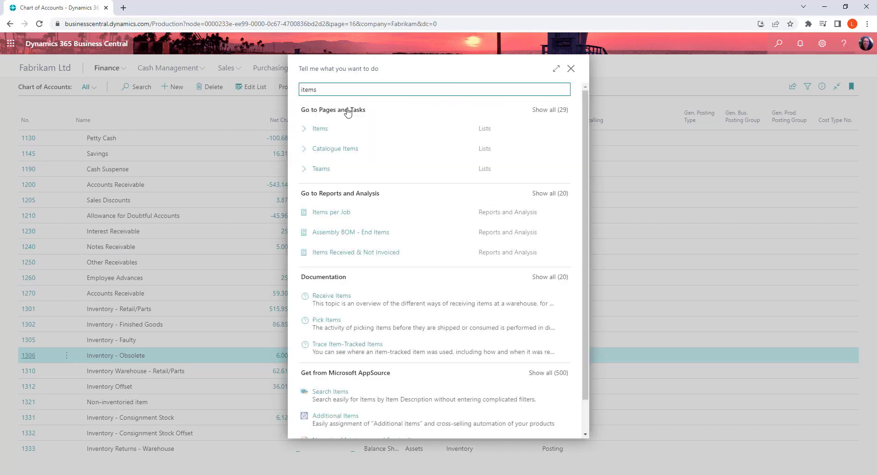
left_click(319, 130)
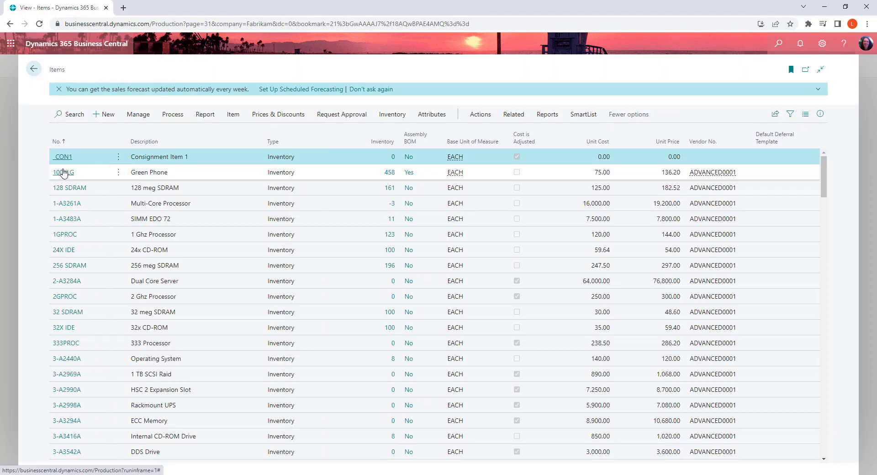
left_click(546, 114)
left_click(153, 131)
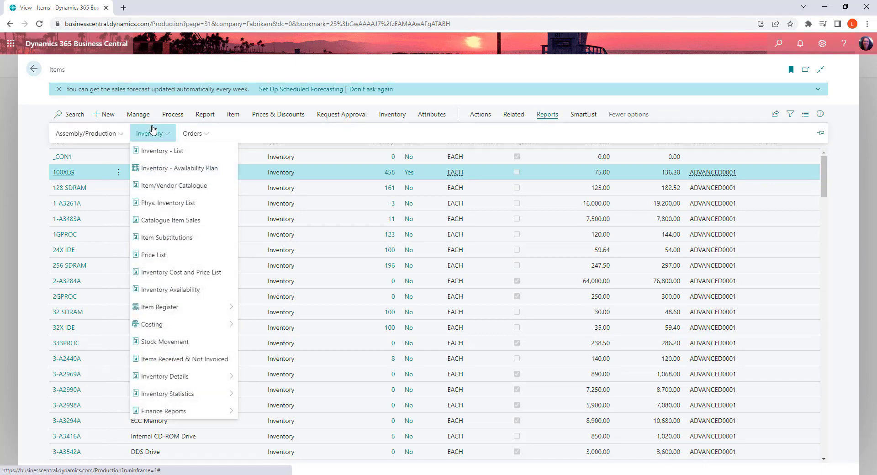
mouse_move(171, 410)
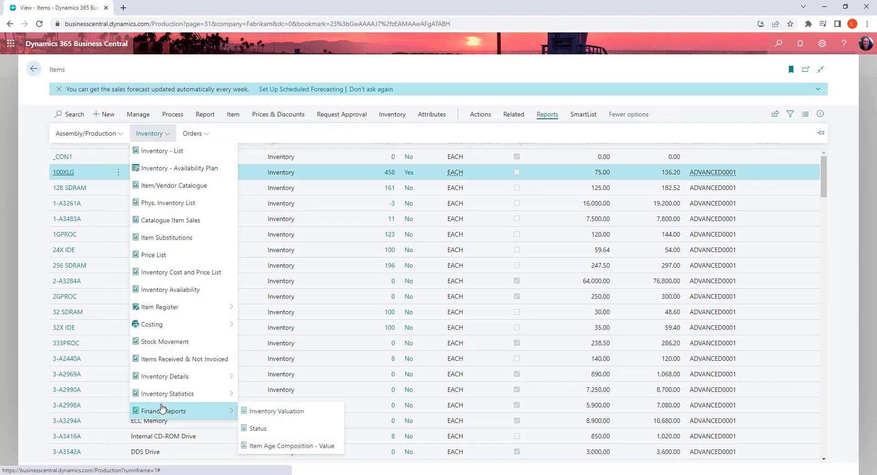
left_click(288, 412)
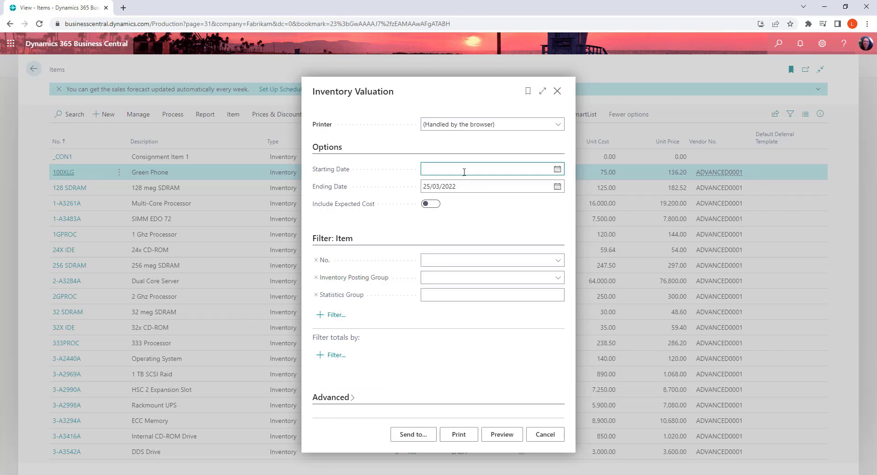
Step: Set the Inventory Valuation report's starting date to 1/04/2021
type("01042021")
key("Tab")
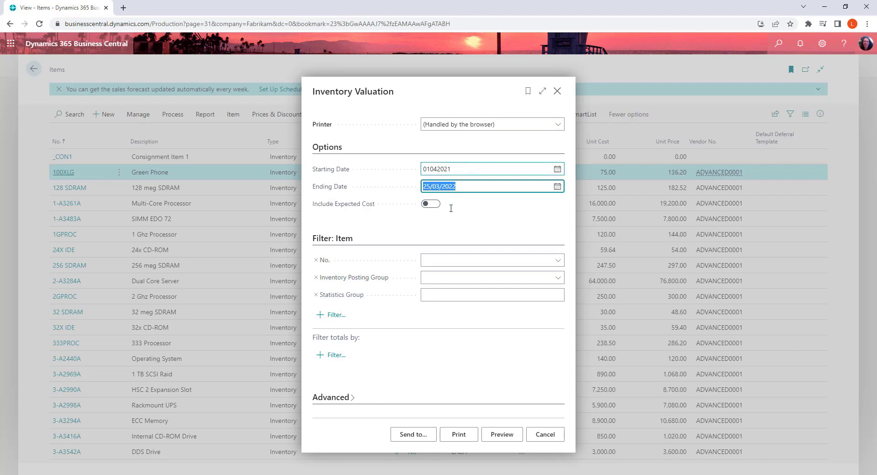
left_click(482, 265)
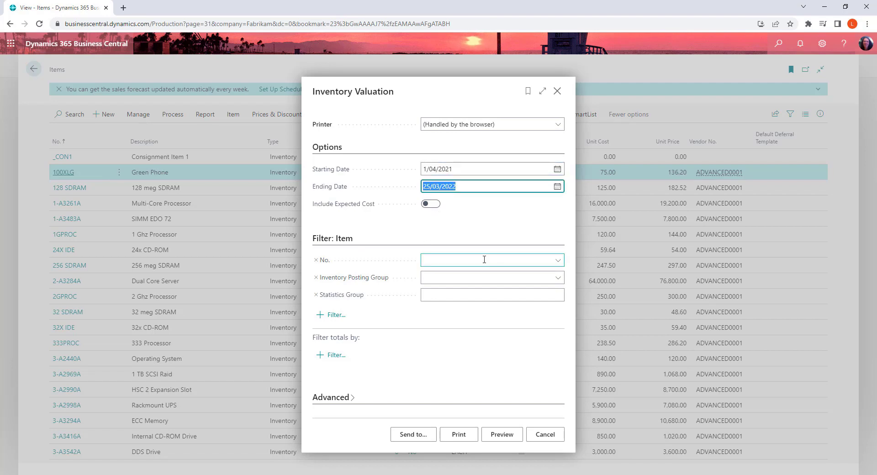
Step: Add a Location Filter of OBSOLETE to the report totals and print the Inventory Valuation report
left_click(340, 357)
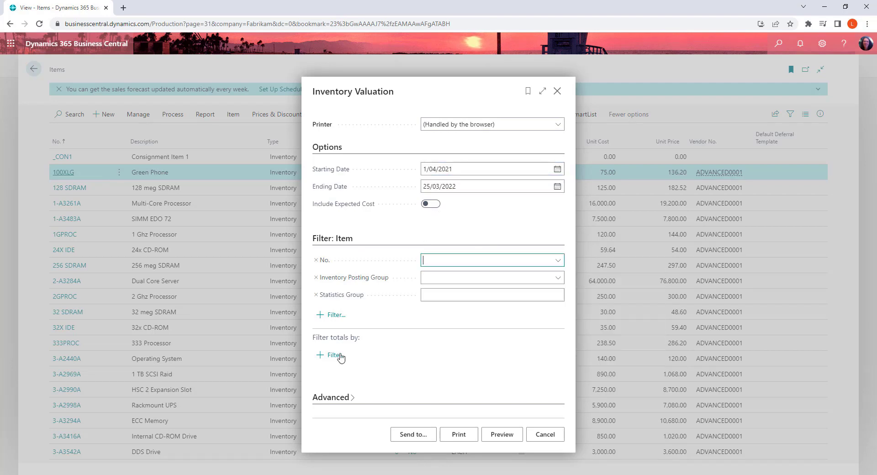
left_click(336, 356)
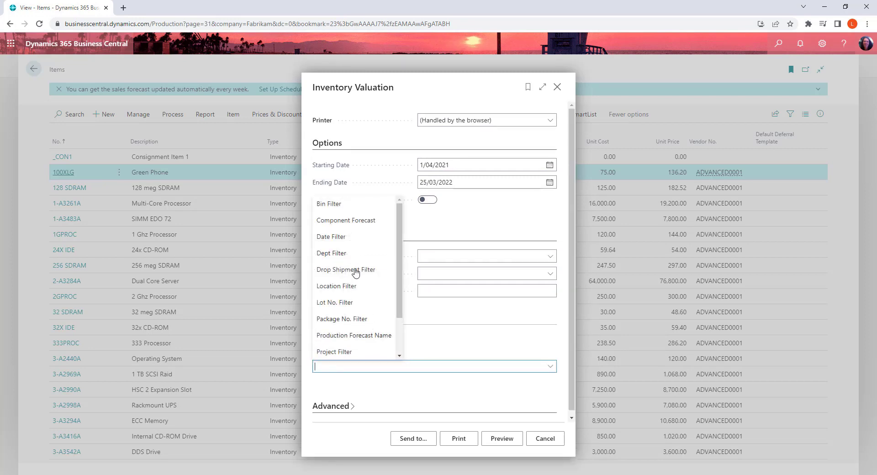
left_click(333, 286)
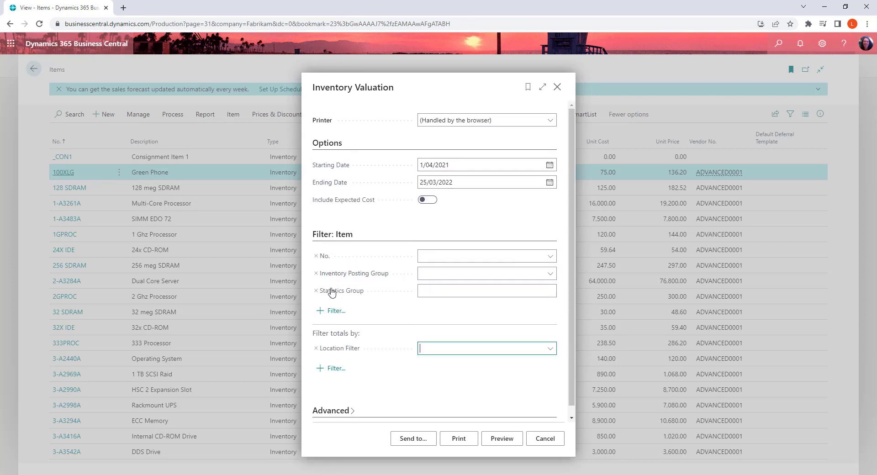
left_click(550, 349)
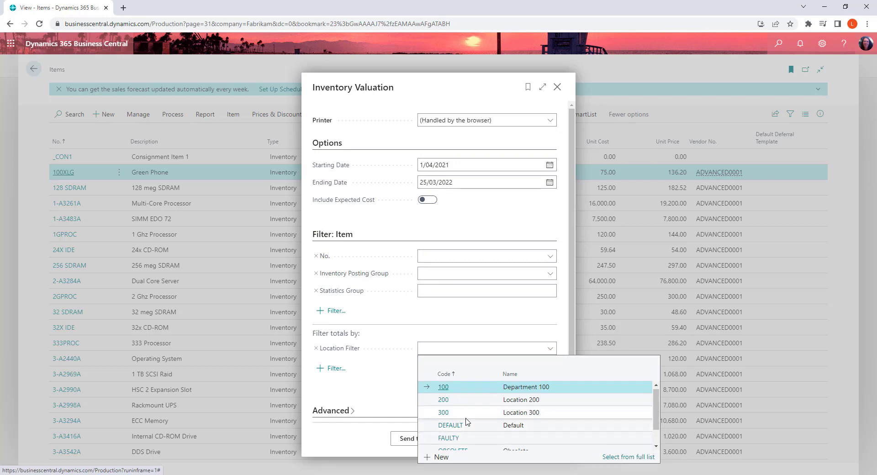
scroll(465, 421, "down", 1)
left_click(457, 426)
key("Tab")
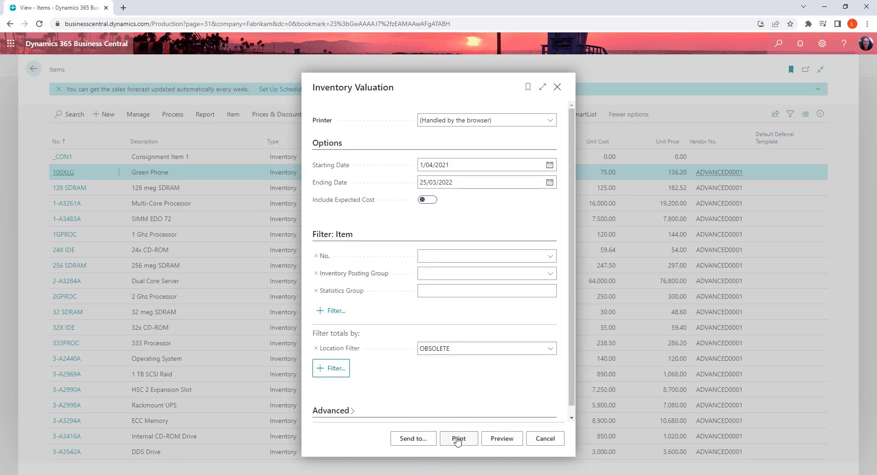
left_click(457, 440)
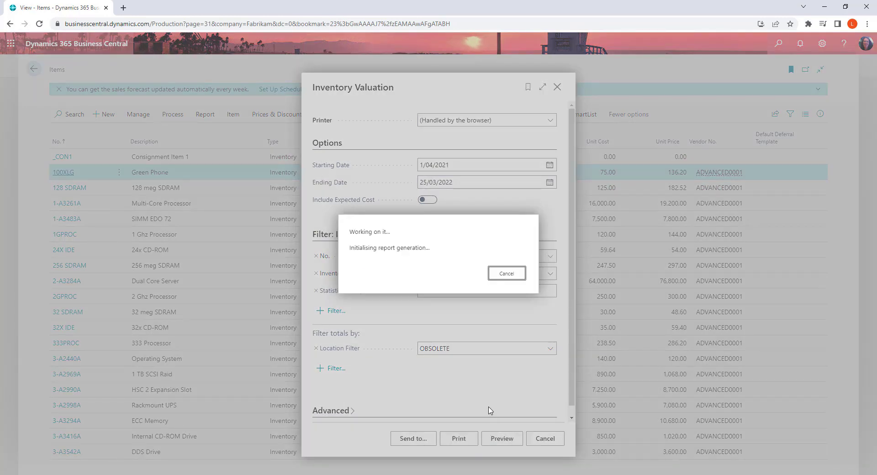